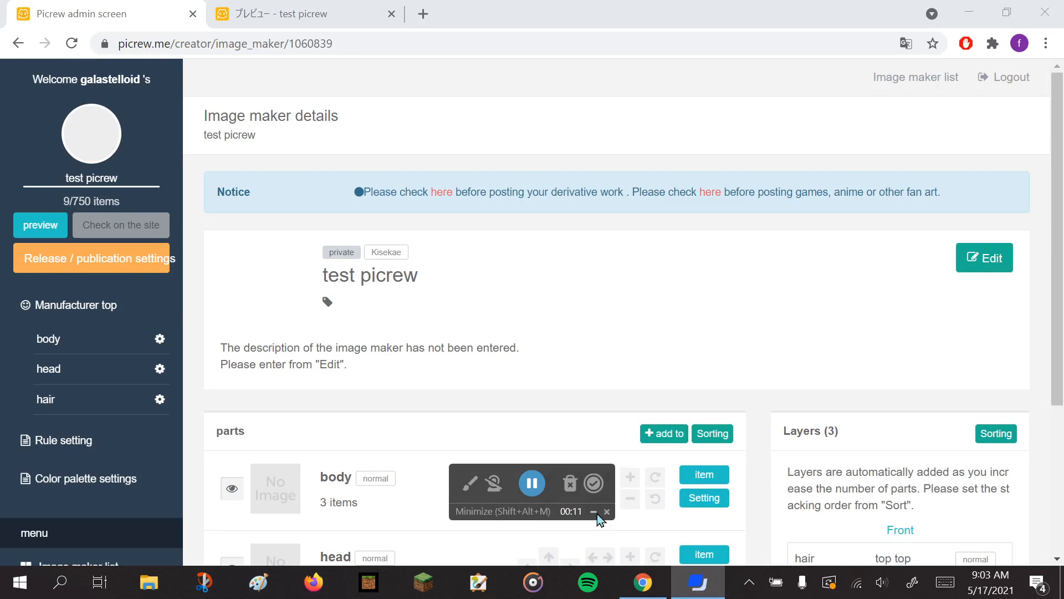
Open the body part's settings and review its layer and color sections.
{"action": "scroll", "coordinate": [591, 360], "scroll_direction": "down", "scroll_amount": 3}
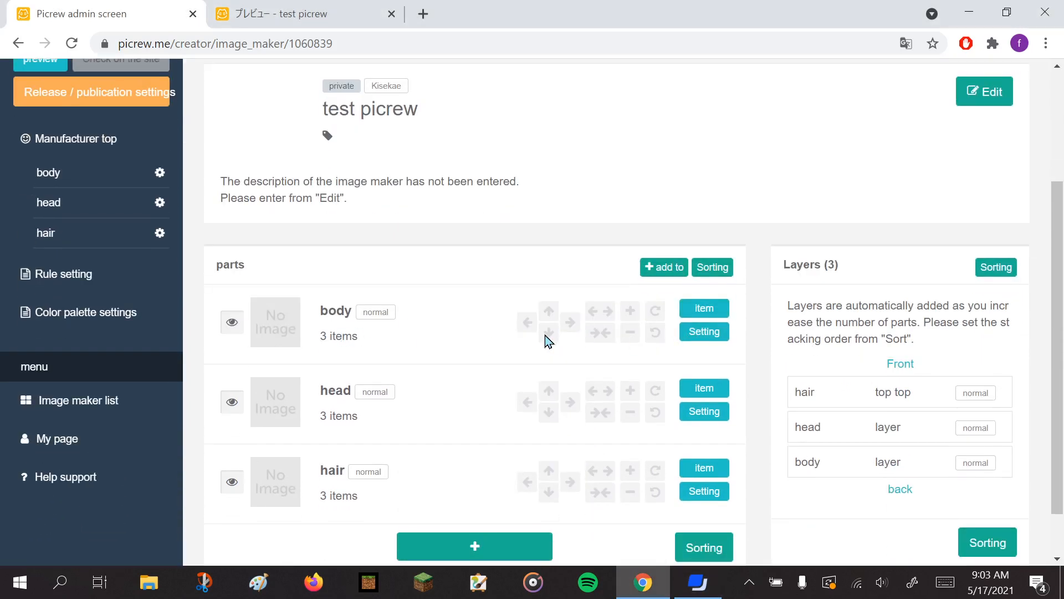
{"action": "left_click", "coordinate": [696, 332]}
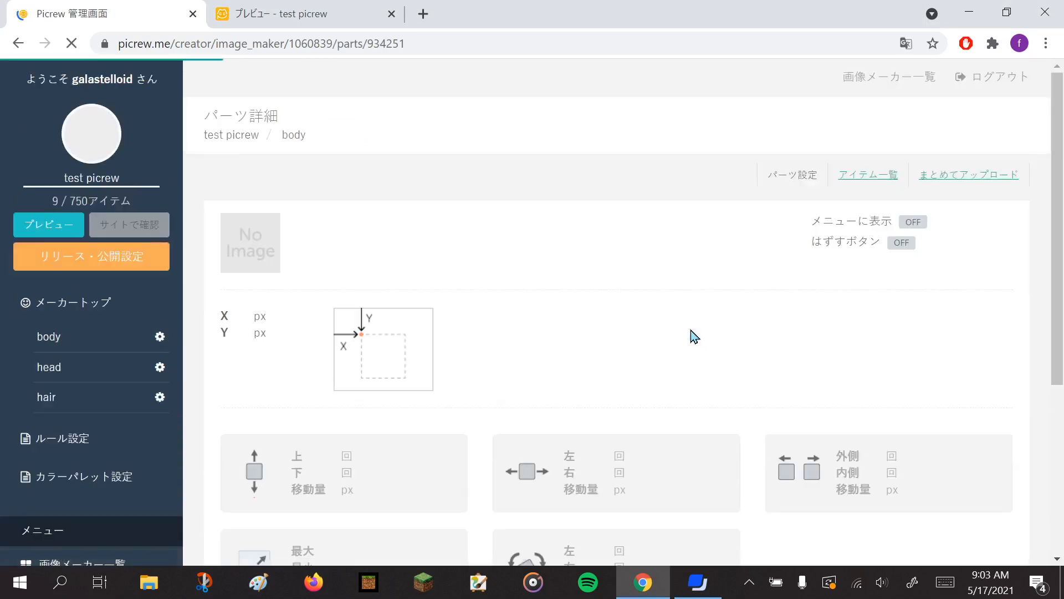
{"action": "scroll", "coordinate": [577, 302], "scroll_direction": "down", "scroll_amount": 7}
{"action": "scroll", "coordinate": [577, 304], "scroll_direction": "down", "scroll_amount": 2}
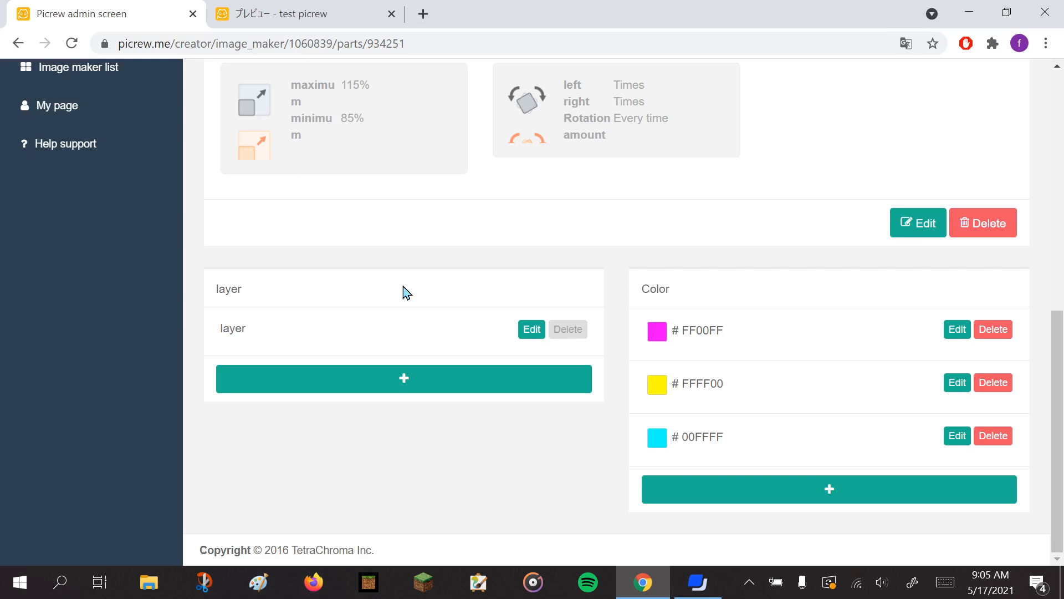
{"action": "left_click", "coordinate": [698, 582]}
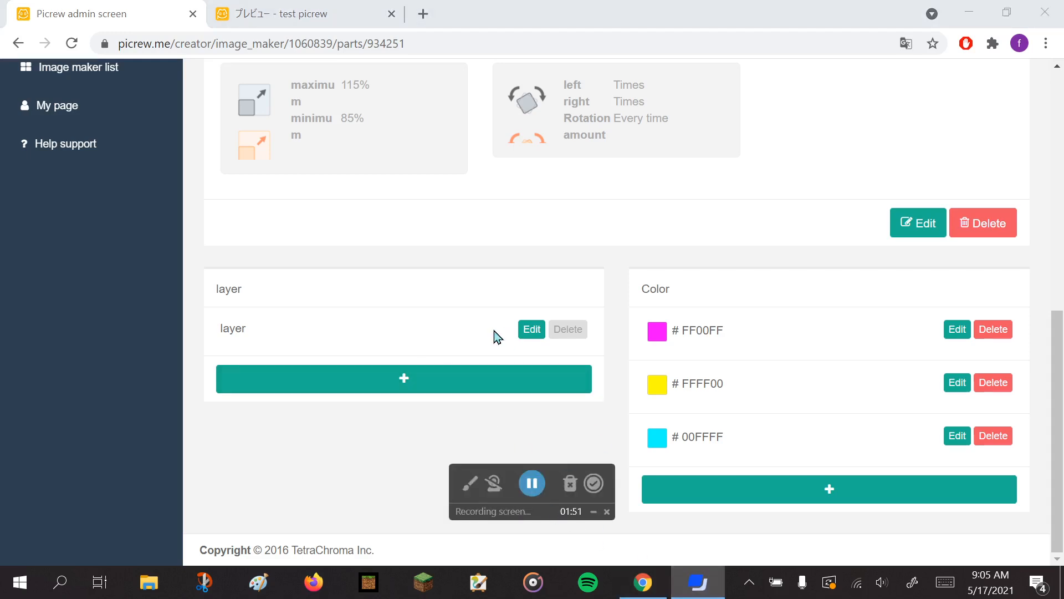
Return to the image maker's overview and review the front-to-back layer order.
{"action": "scroll", "coordinate": [382, 336], "scroll_direction": "up", "scroll_amount": 8}
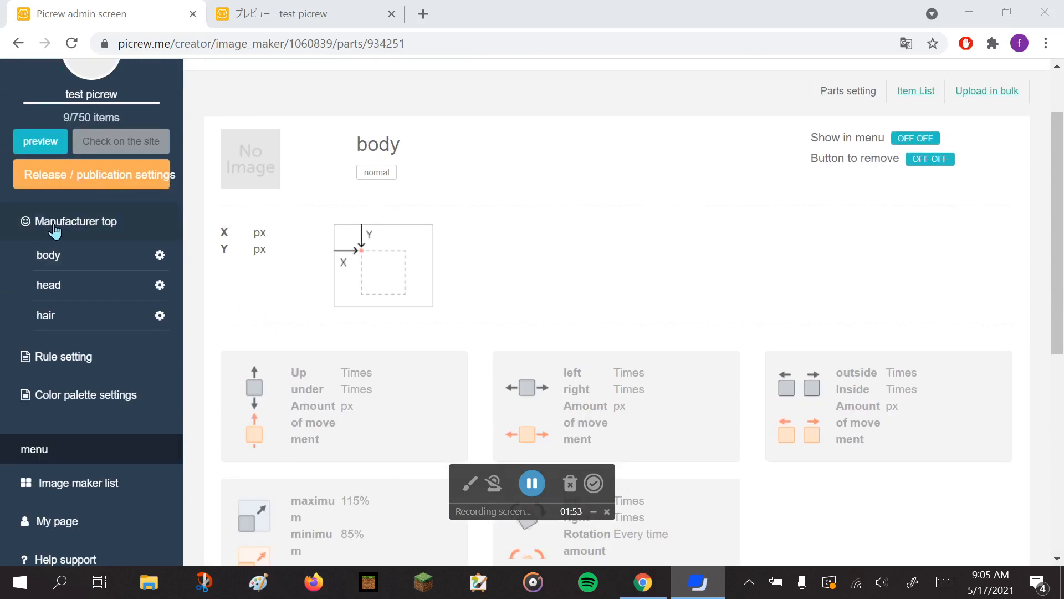
{"action": "left_click", "coordinate": [39, 224]}
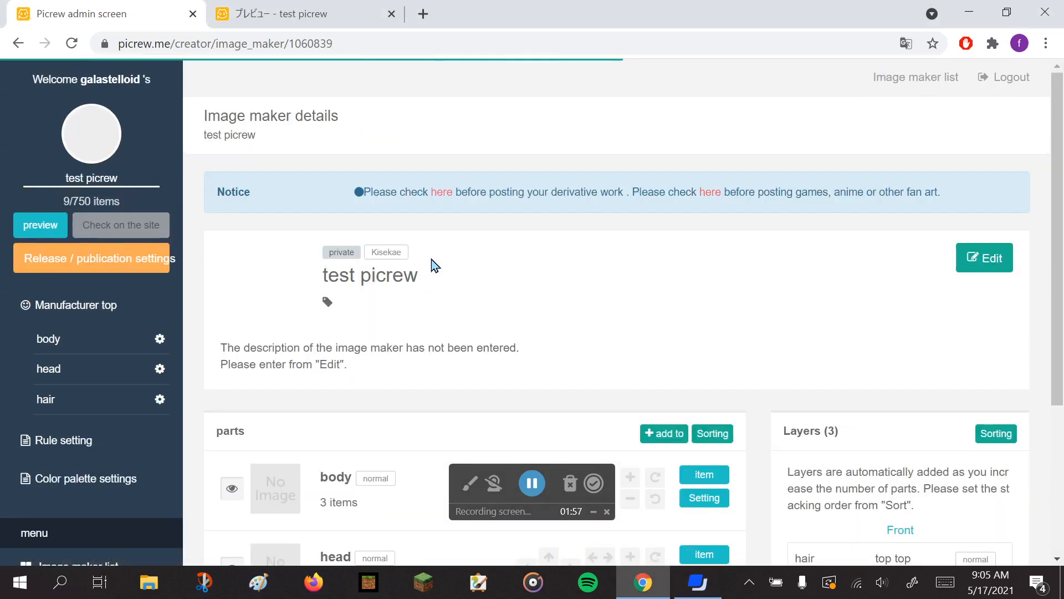
{"action": "scroll", "coordinate": [435, 264], "scroll_direction": "down", "scroll_amount": 4}
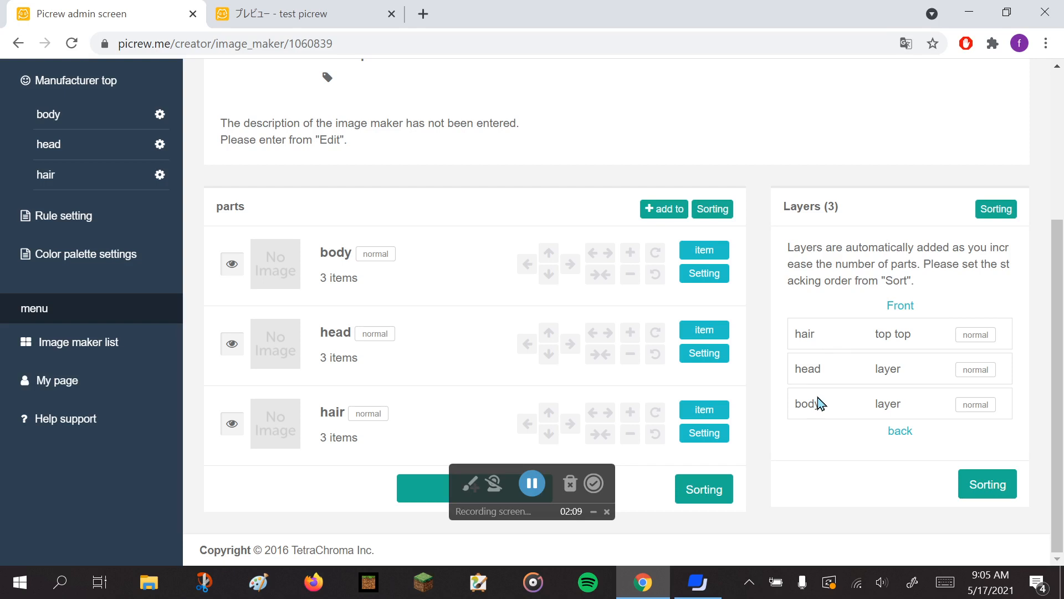
{"action": "scroll", "coordinate": [456, 302], "scroll_direction": "up", "scroll_amount": 3}
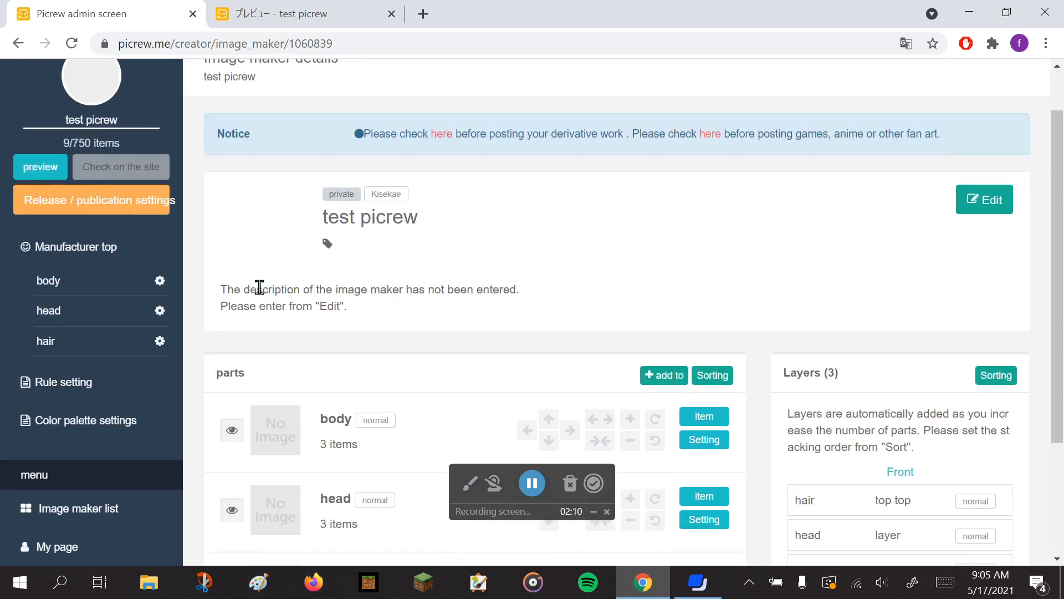
Open the head part's item list and examine the image slots for each item and color.
{"action": "left_click", "coordinate": [111, 315]}
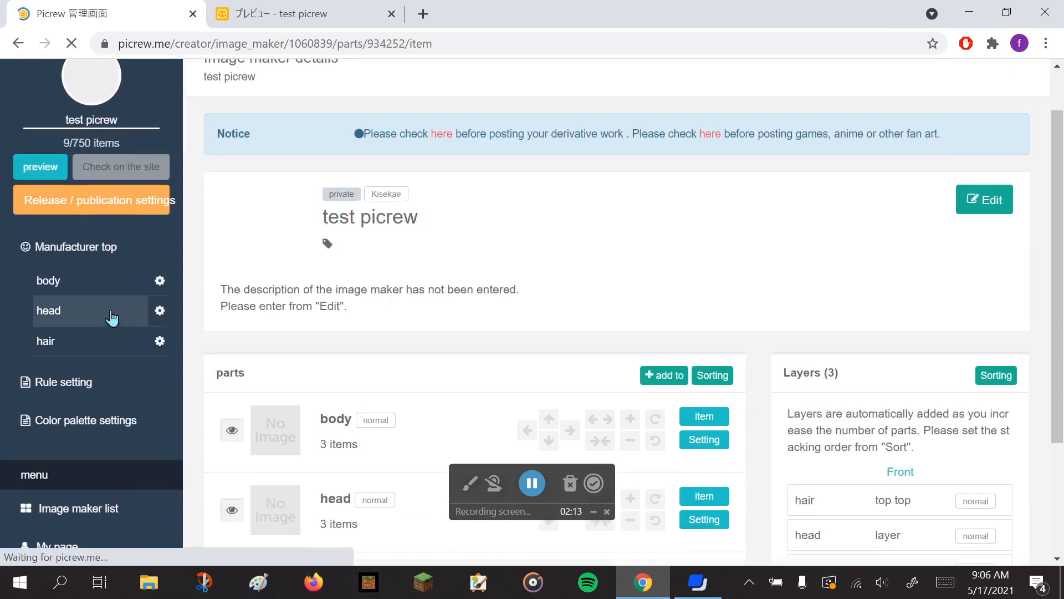
{"action": "scroll", "coordinate": [451, 311], "scroll_direction": "down", "scroll_amount": 5}
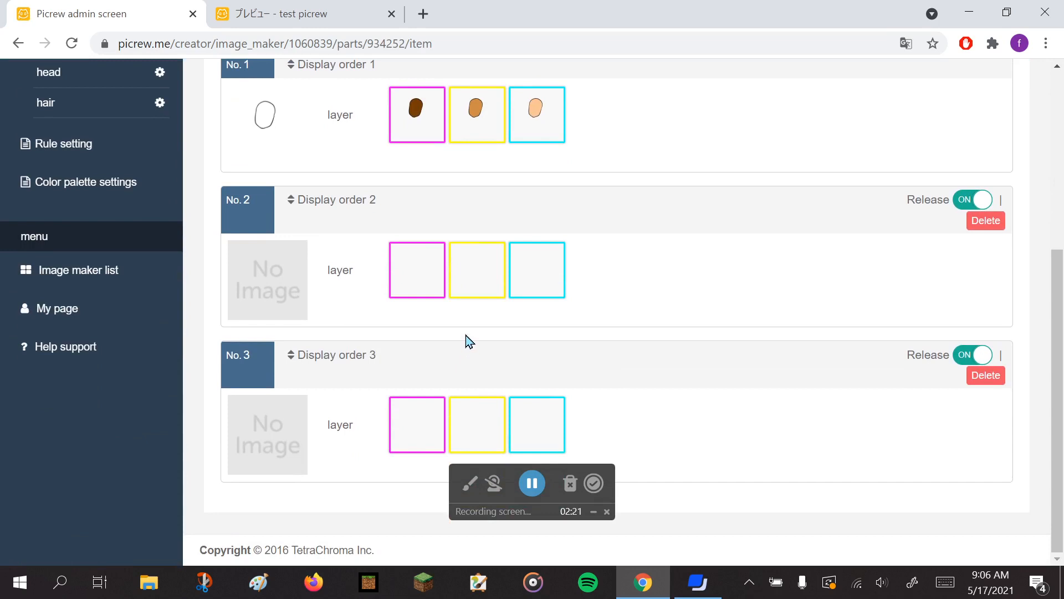
{"action": "scroll", "coordinate": [467, 343], "scroll_direction": "up", "scroll_amount": 2}
{"action": "scroll", "coordinate": [470, 344], "scroll_direction": "up", "scroll_amount": 2}
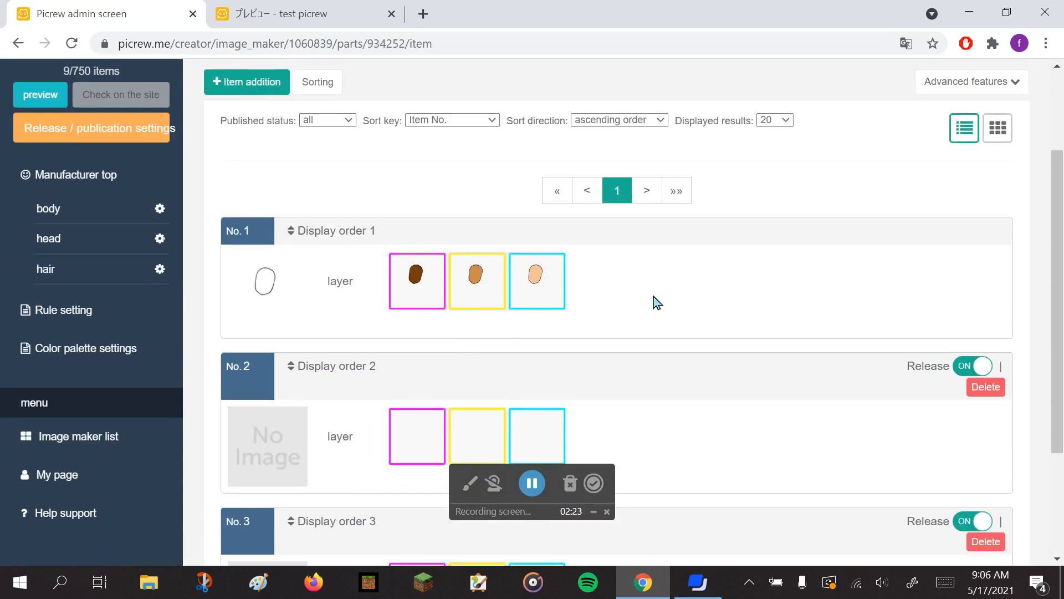
{"action": "mouse_move", "coordinate": [417, 296]}
{"action": "mouse_move", "coordinate": [564, 314]}
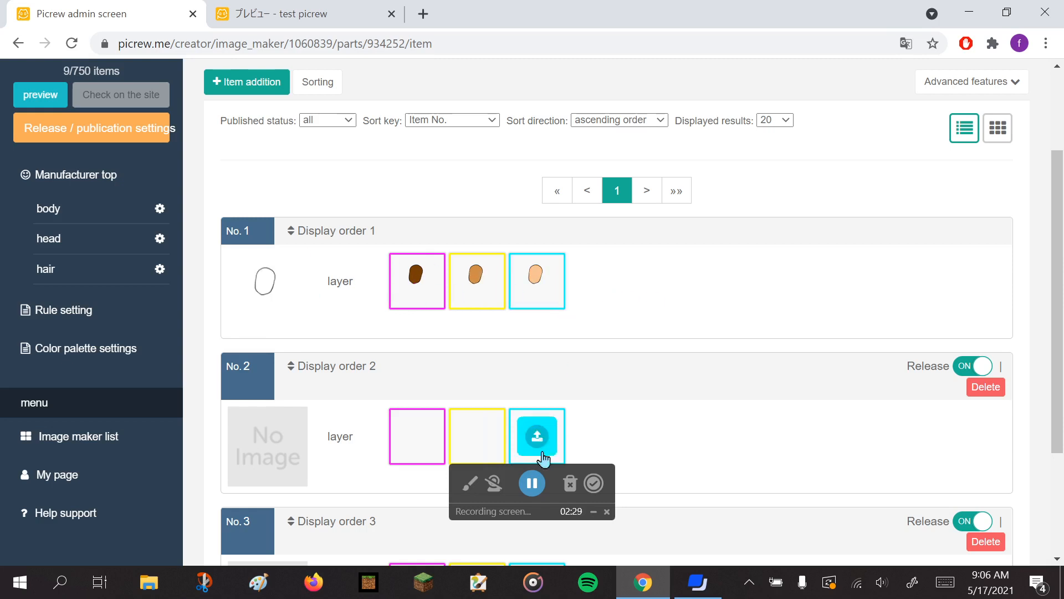
{"action": "left_click", "coordinate": [533, 483]}
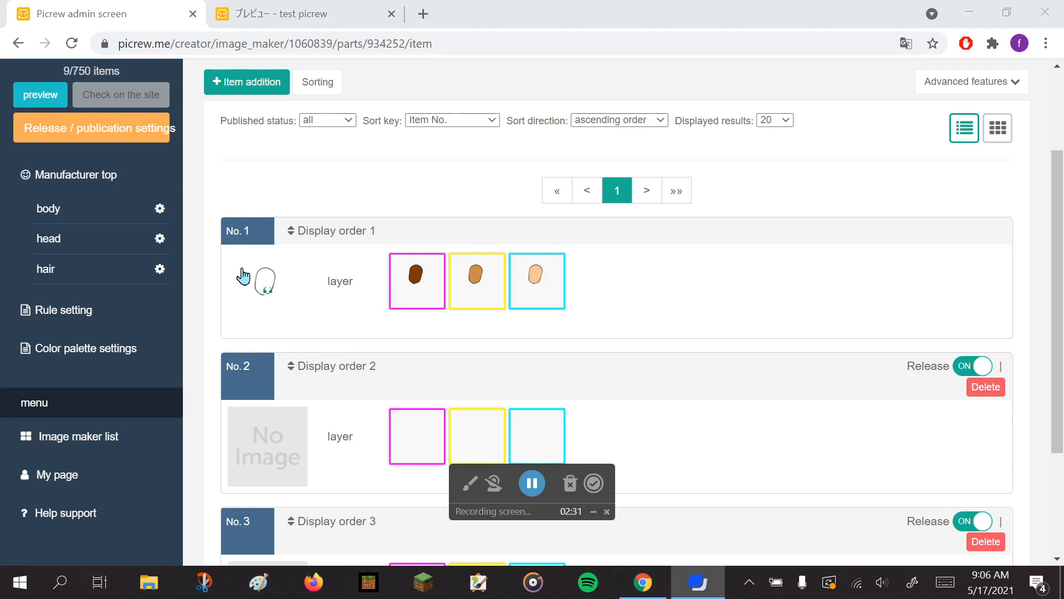
Open the hair part's settings and add a layer named "middle".
{"action": "left_click", "coordinate": [161, 270]}
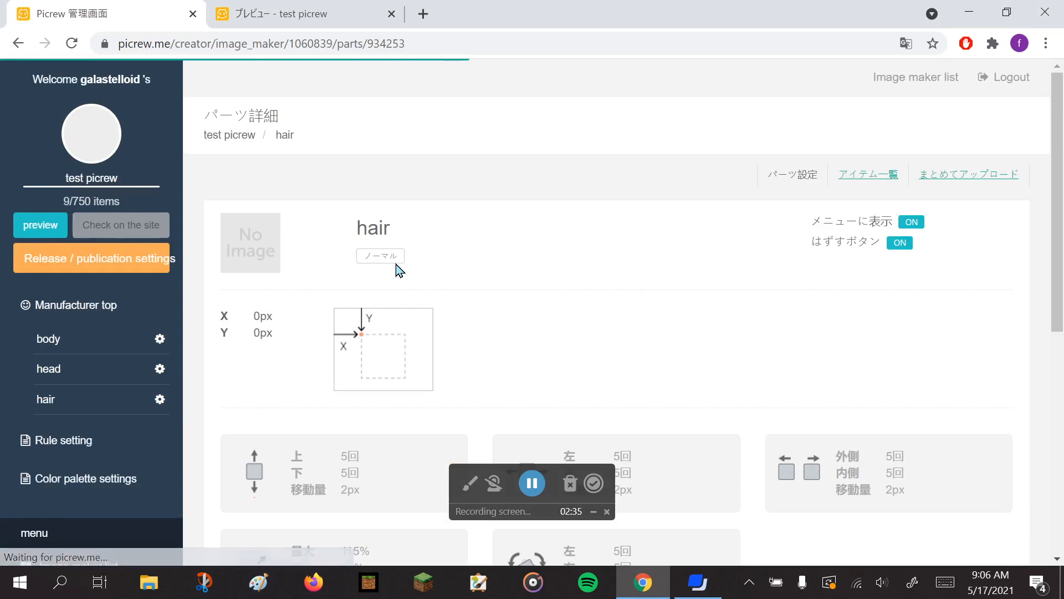
{"action": "scroll", "coordinate": [396, 265], "scroll_direction": "down", "scroll_amount": 10}
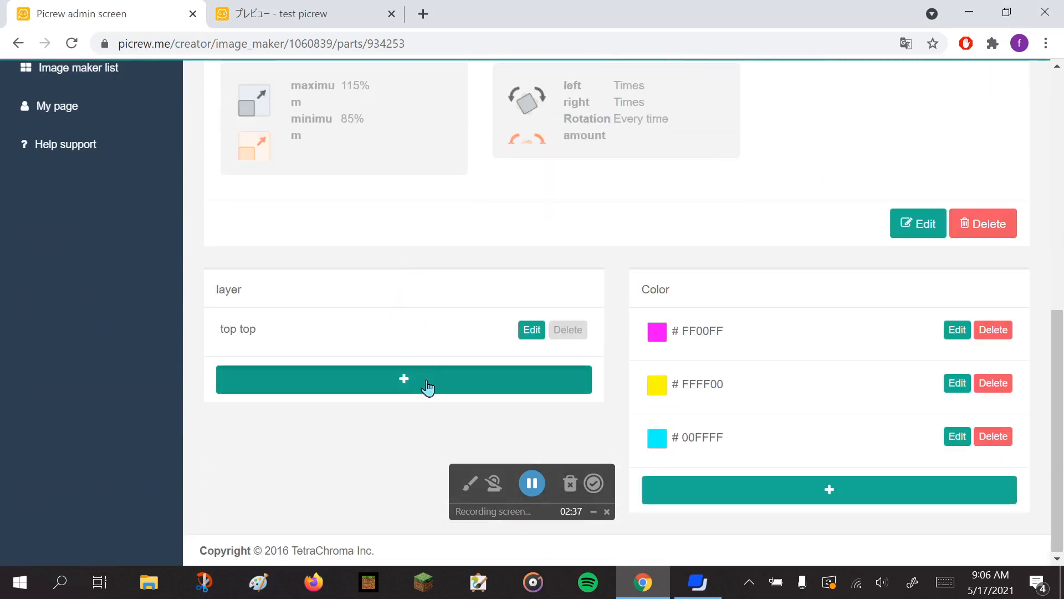
{"action": "left_click", "coordinate": [426, 383]}
{"action": "left_click", "coordinate": [468, 198]}
{"action": "type", "text": "middle"}
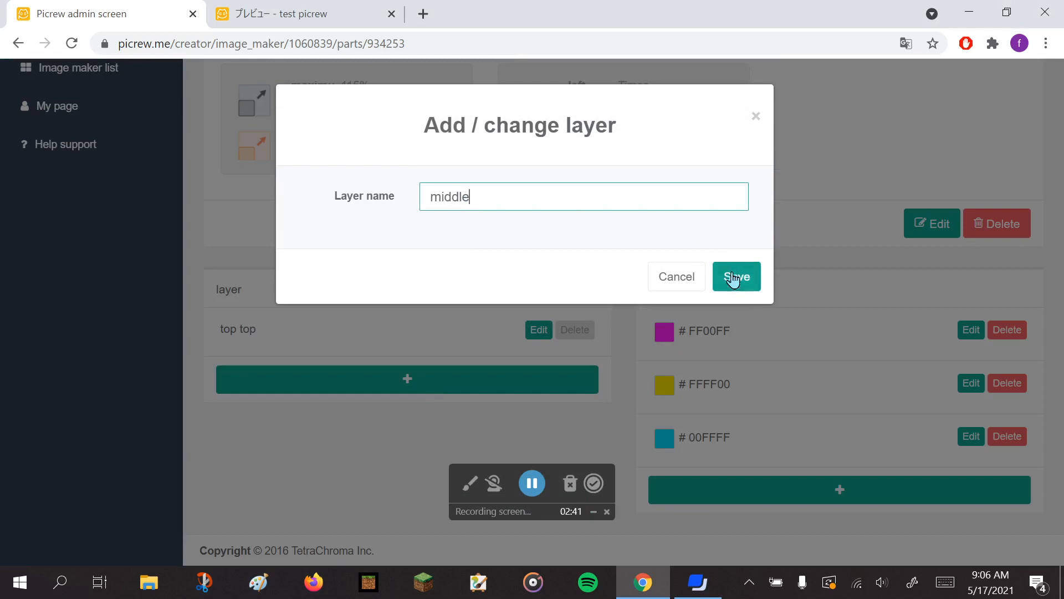
{"action": "left_click", "coordinate": [730, 272]}
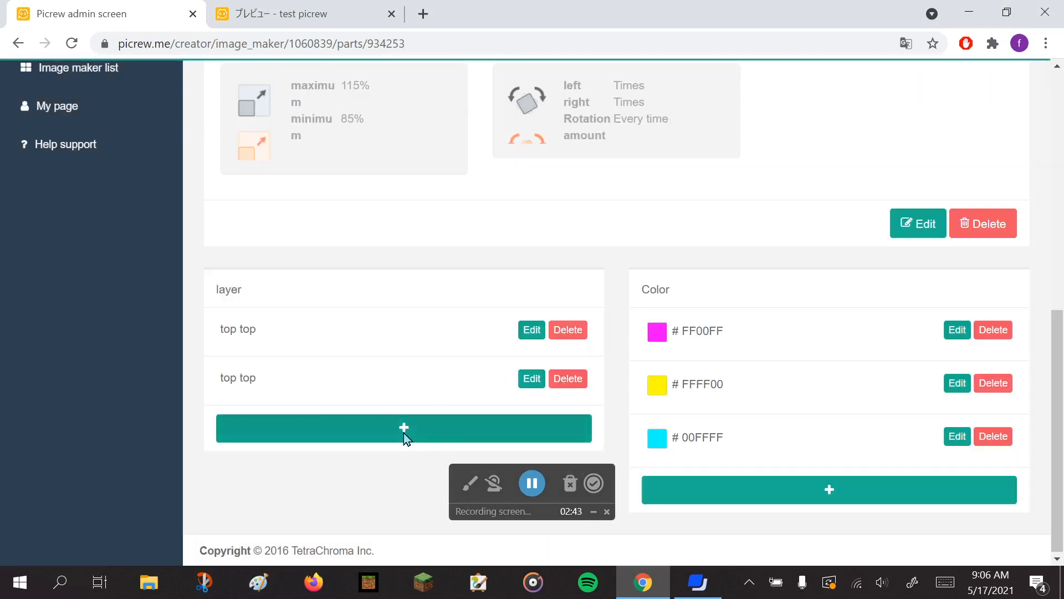
Add another layer named "back" to the hair part.
{"action": "left_click", "coordinate": [404, 438]}
{"action": "left_click", "coordinate": [456, 206]}
{"action": "type", "text": "back"}
{"action": "left_click", "coordinate": [742, 283]}
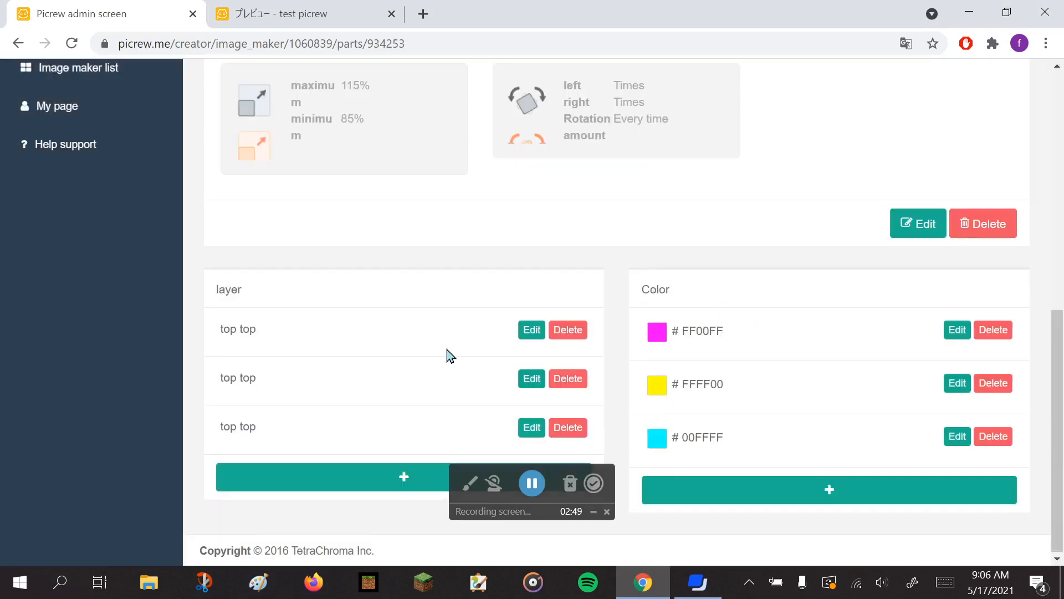
{"action": "scroll", "coordinate": [408, 337], "scroll_direction": "up", "scroll_amount": 4}
{"action": "scroll", "coordinate": [278, 289], "scroll_direction": "down", "scroll_amount": 4}
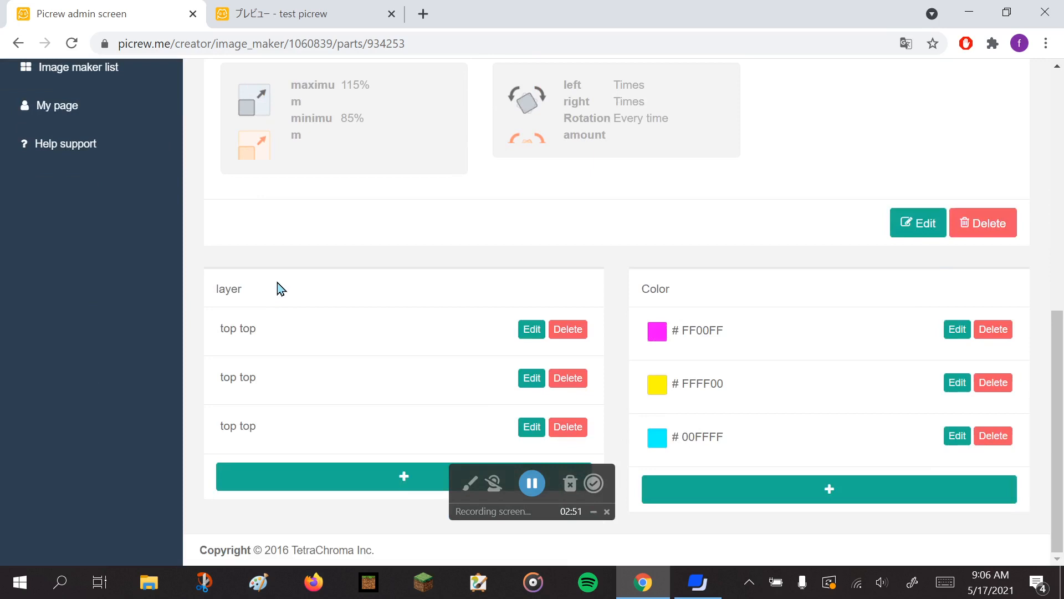
{"action": "left_click", "coordinate": [543, 483]}
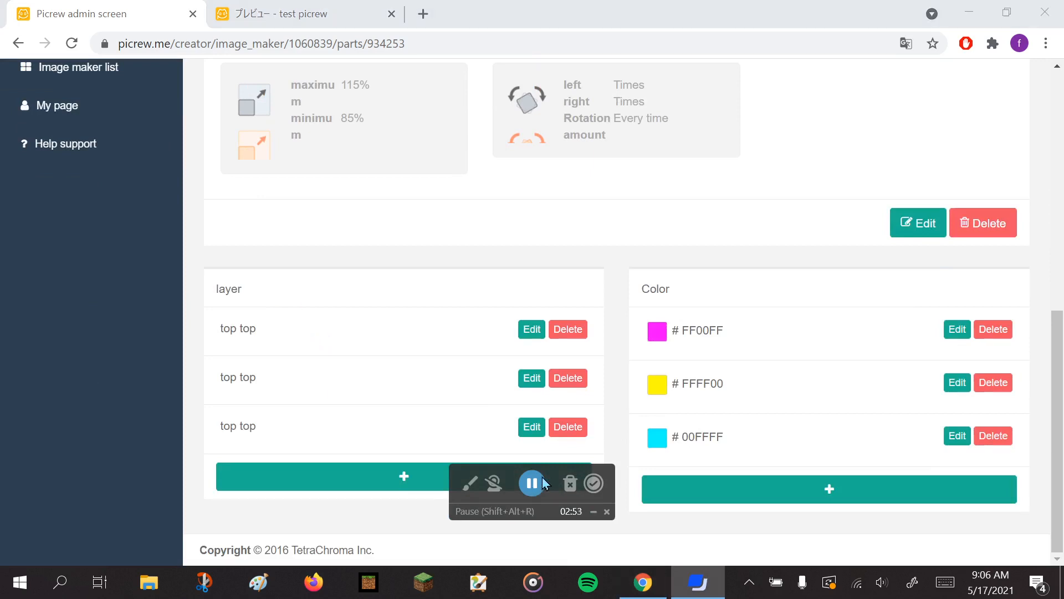
Reorder the image maker's layers from front to back as hair top, head, hair middle, body, hair back.
{"action": "scroll", "coordinate": [487, 292], "scroll_direction": "up", "scroll_amount": 8}
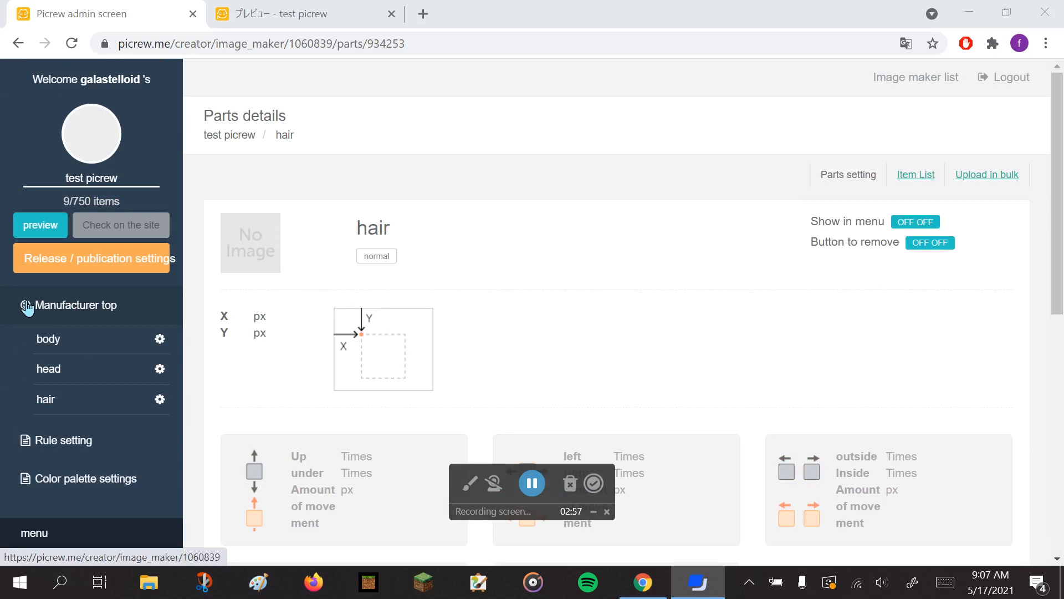
{"action": "left_click", "coordinate": [26, 307]}
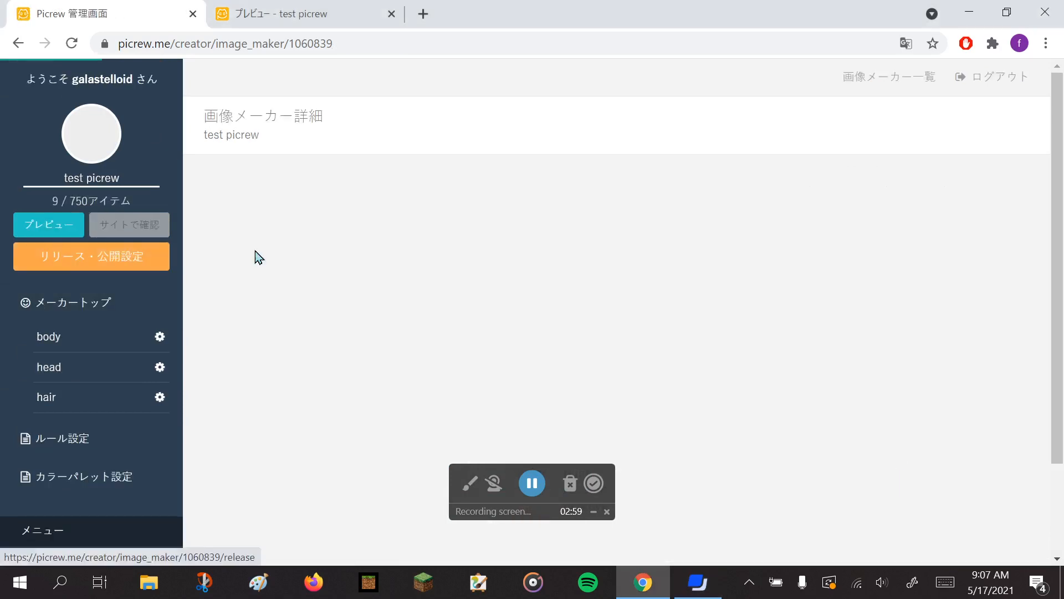
{"action": "scroll", "coordinate": [712, 290], "scroll_direction": "down", "scroll_amount": 5}
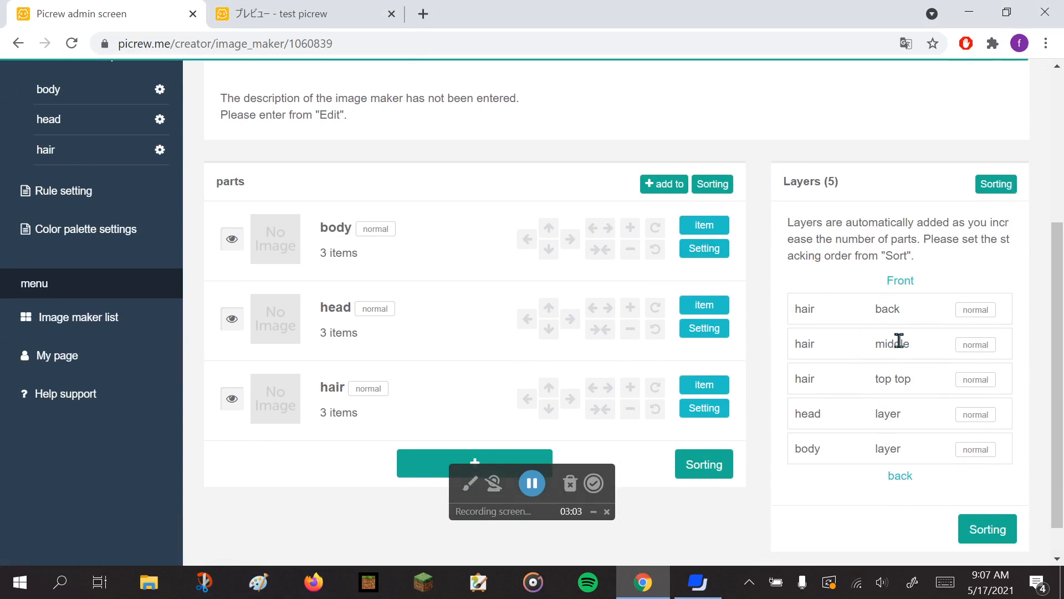
{"action": "scroll", "coordinate": [895, 408], "scroll_direction": "down", "scroll_amount": 1}
{"action": "left_click", "coordinate": [993, 150]}
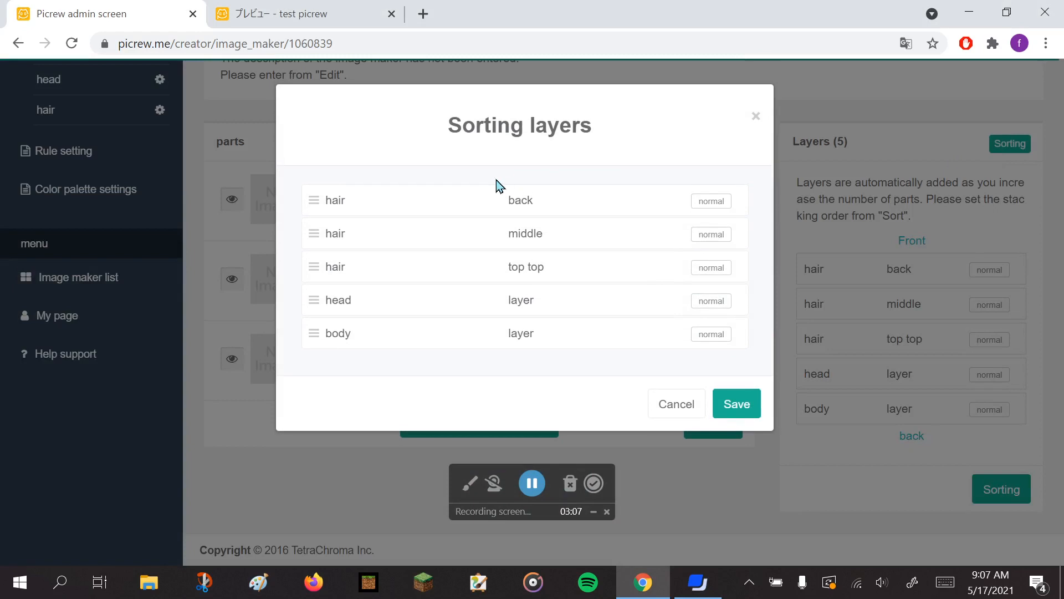
{"action": "left_click_drag", "start_coordinate": [314, 271], "coordinate": [335, 204]}
{"action": "left_click_drag", "start_coordinate": [313, 302], "coordinate": [313, 227]}
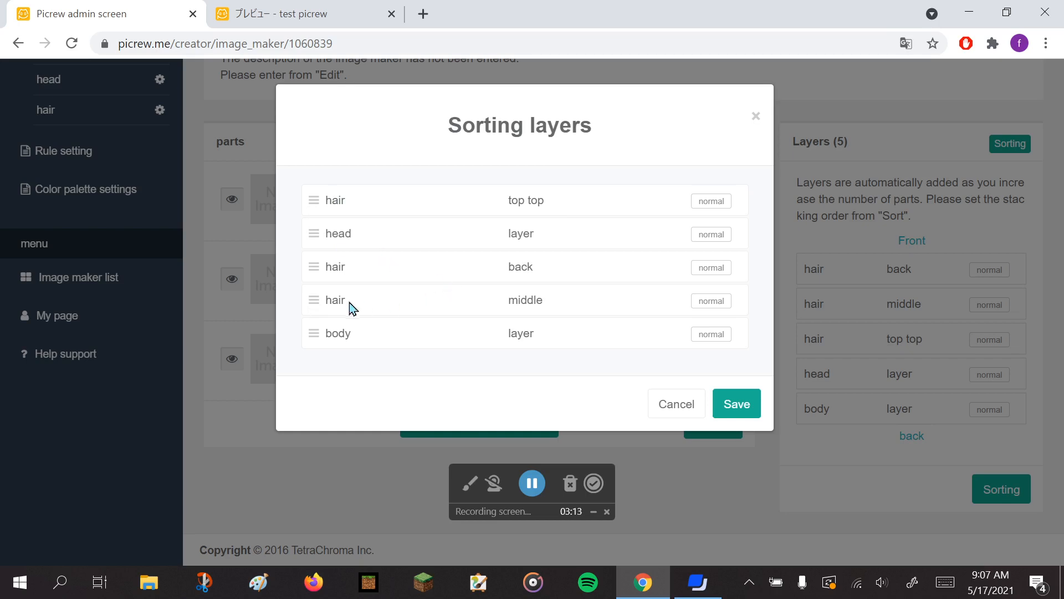
{"action": "left_click_drag", "start_coordinate": [314, 306], "coordinate": [316, 268]}
{"action": "left_click_drag", "start_coordinate": [316, 334], "coordinate": [312, 300]}
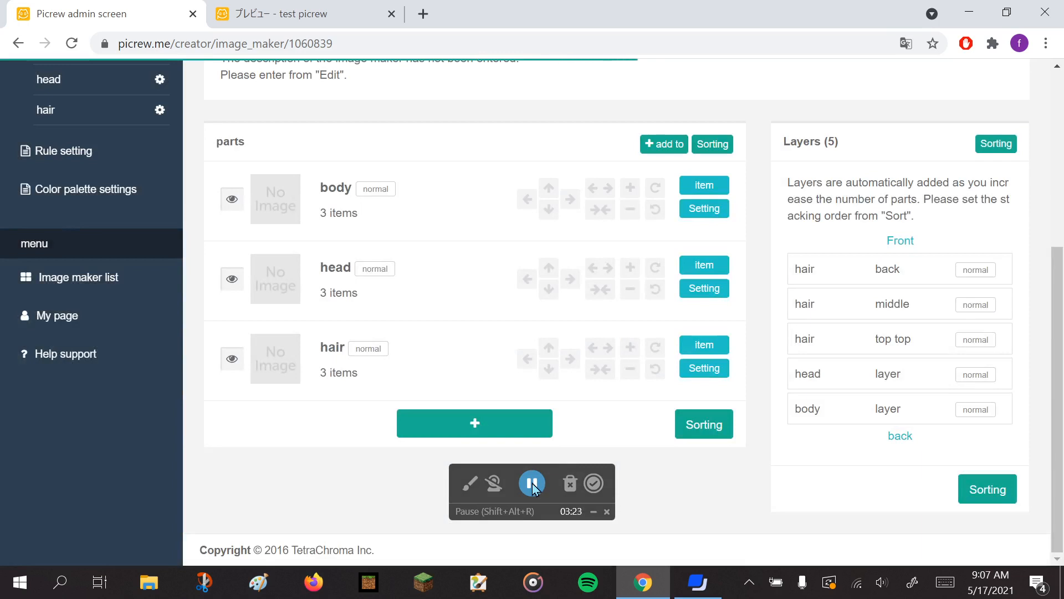
Upload loctop0.png as the magenta-color image for the top layer of hair item No. 1.
{"action": "scroll", "coordinate": [340, 352], "scroll_direction": "up", "scroll_amount": 4}
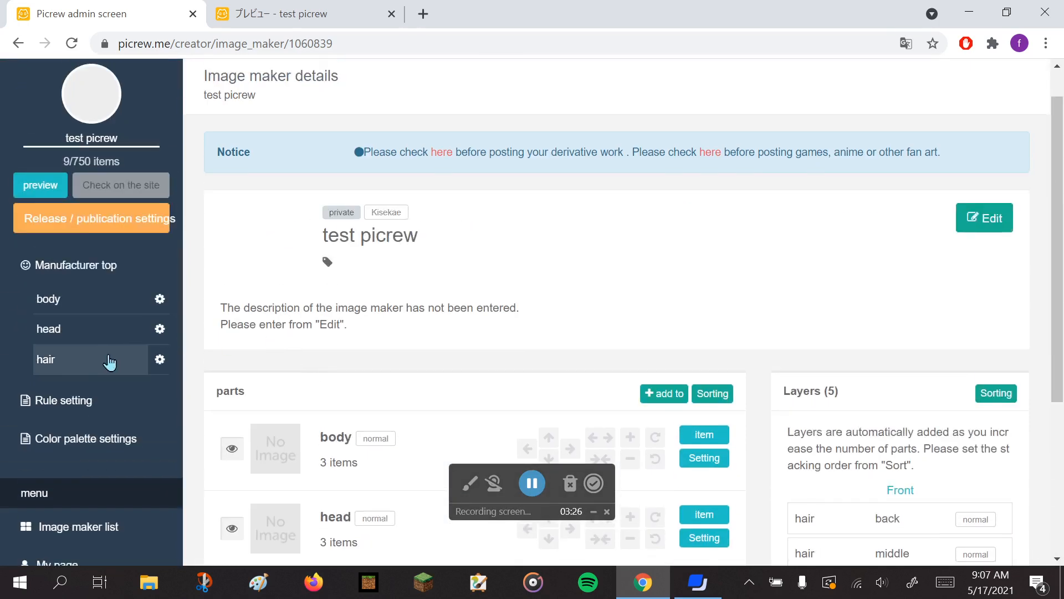
{"action": "left_click", "coordinate": [108, 361]}
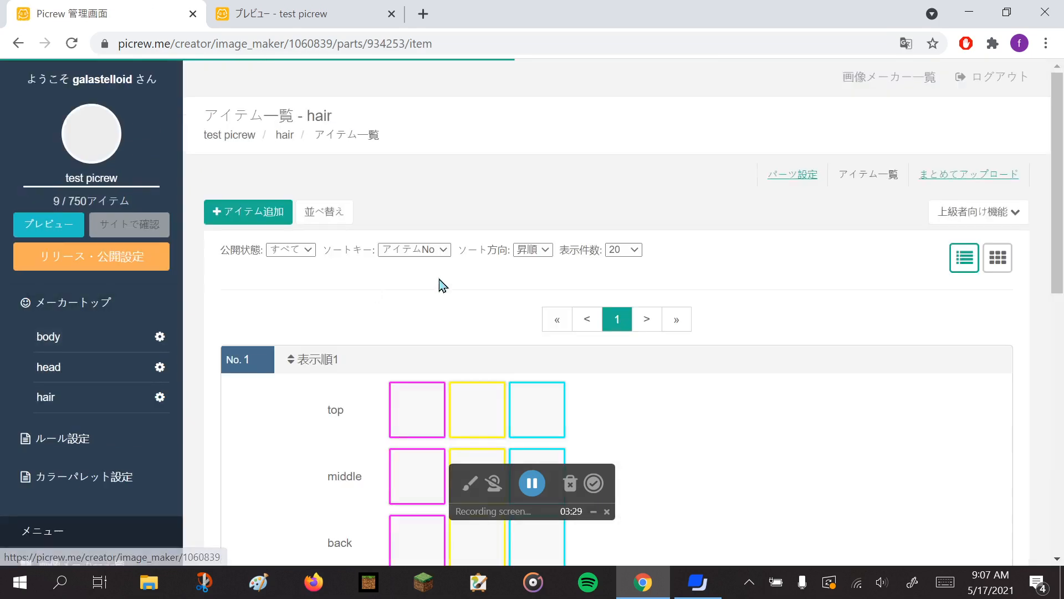
{"action": "scroll", "coordinate": [459, 285], "scroll_direction": "down", "scroll_amount": 2}
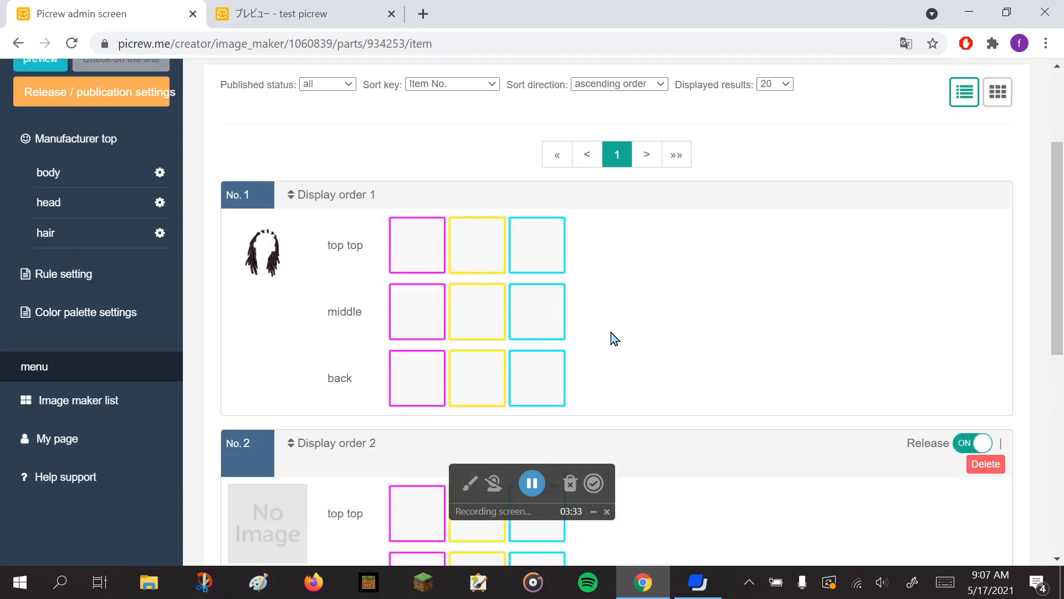
{"action": "scroll", "coordinate": [315, 274], "scroll_direction": "down", "scroll_amount": 8}
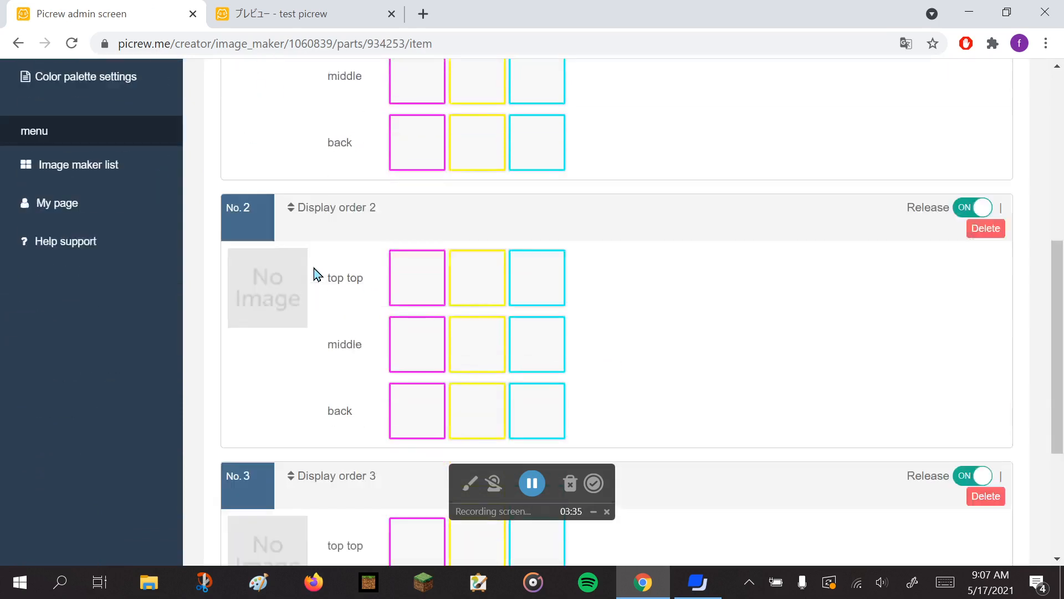
{"action": "scroll", "coordinate": [315, 274], "scroll_direction": "up", "scroll_amount": 8}
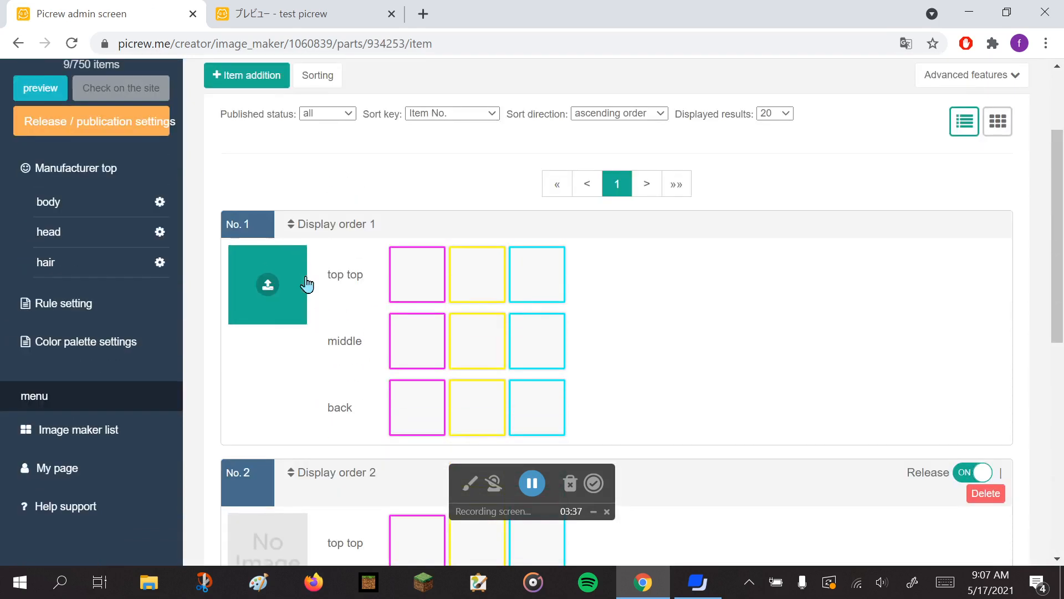
{"action": "left_click", "coordinate": [418, 274]}
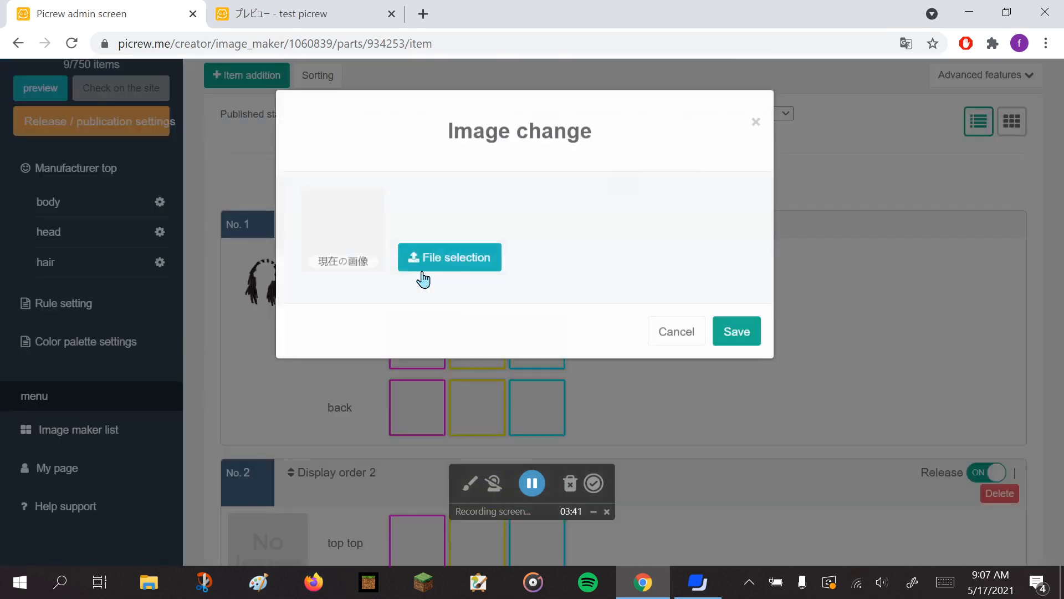
{"action": "left_click", "coordinate": [444, 251]}
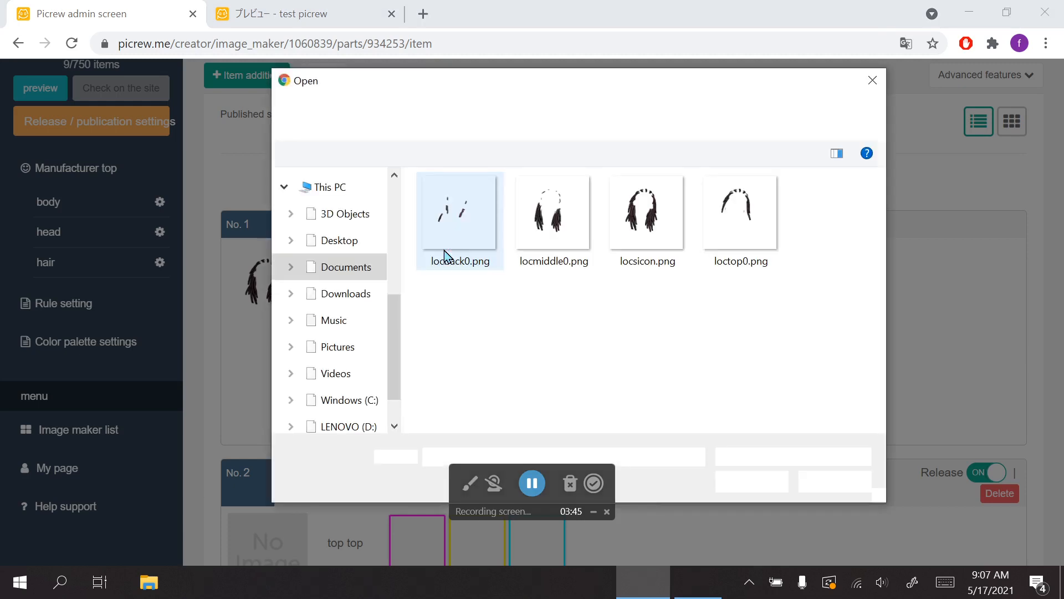
{"action": "left_click", "coordinate": [737, 227]}
{"action": "double_click", "coordinate": [737, 227]}
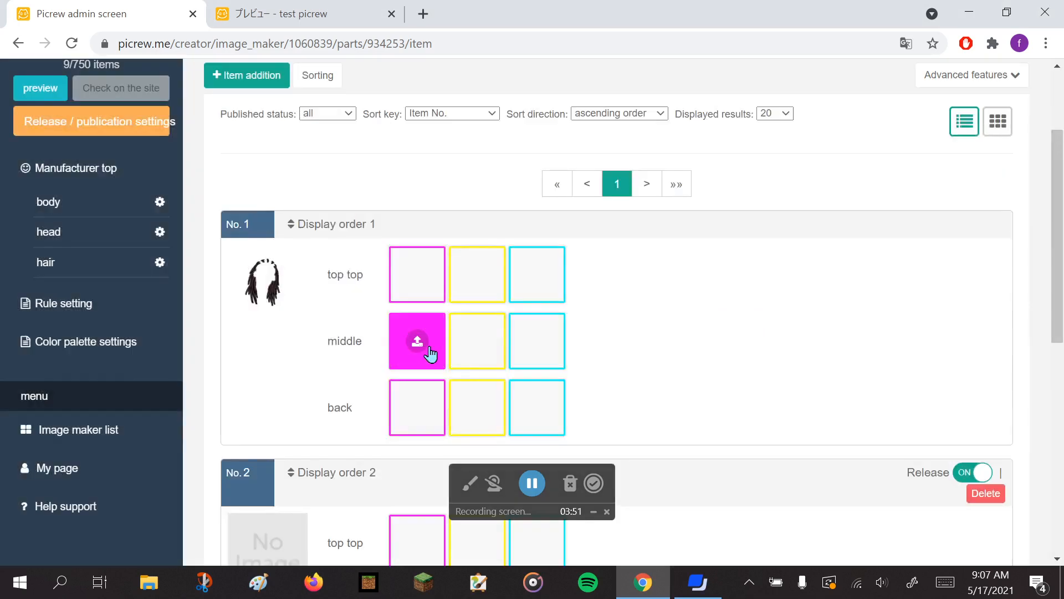
Upload locmiddle0.png as the magenta-color image for the middle layer of hair item No. 1 and save it.
{"action": "left_click", "coordinate": [430, 349]}
{"action": "left_click", "coordinate": [467, 256]}
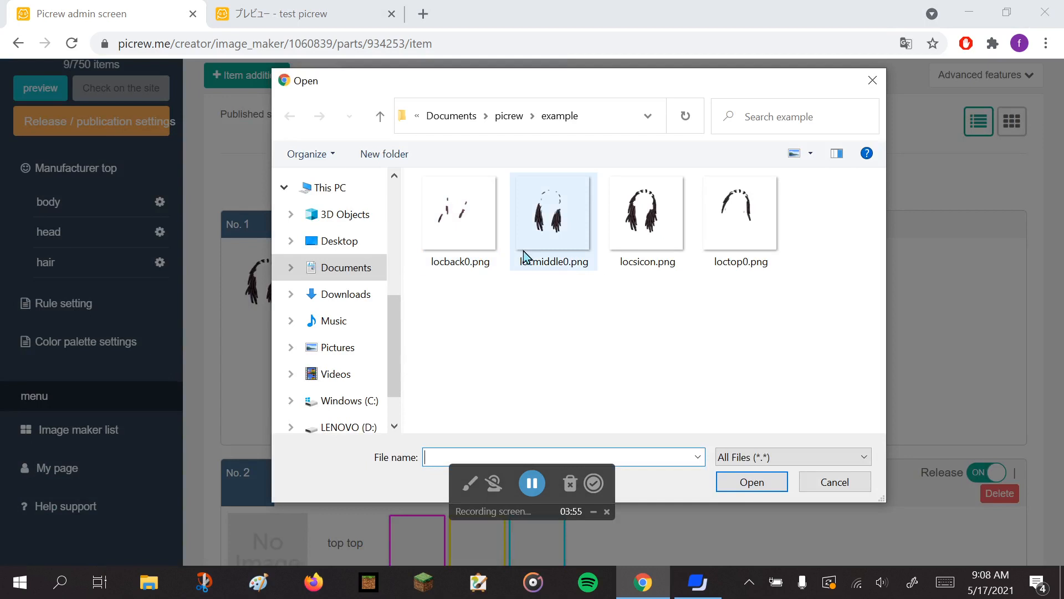
{"action": "double_click", "coordinate": [571, 232]}
{"action": "left_click", "coordinate": [741, 322]}
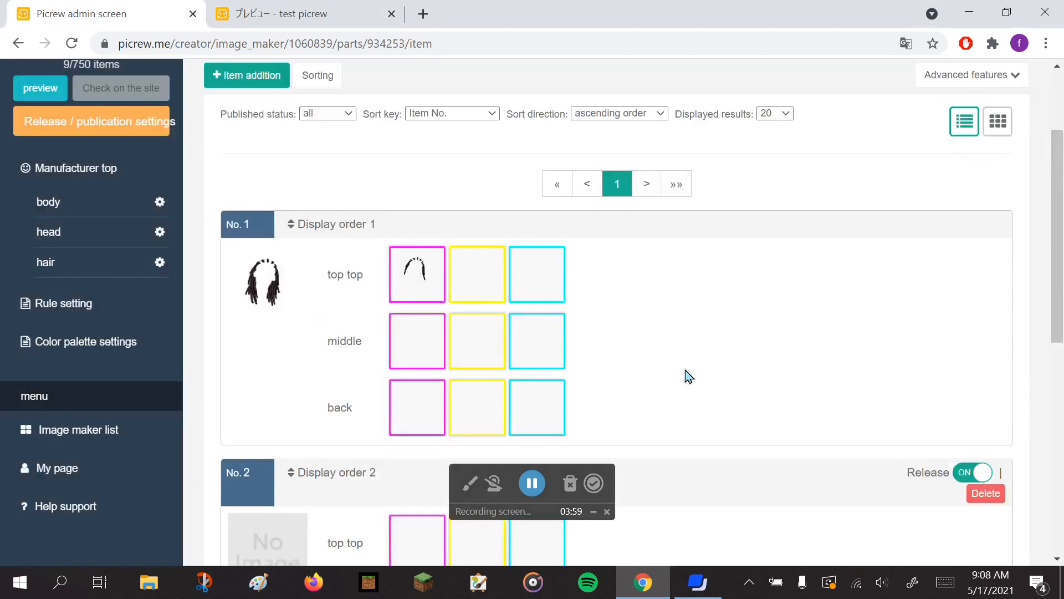
Upload locback0.png as the magenta-color image for the back layer of hair item No. 1 and save it.
{"action": "scroll", "coordinate": [663, 366], "scroll_direction": "down", "scroll_amount": 1}
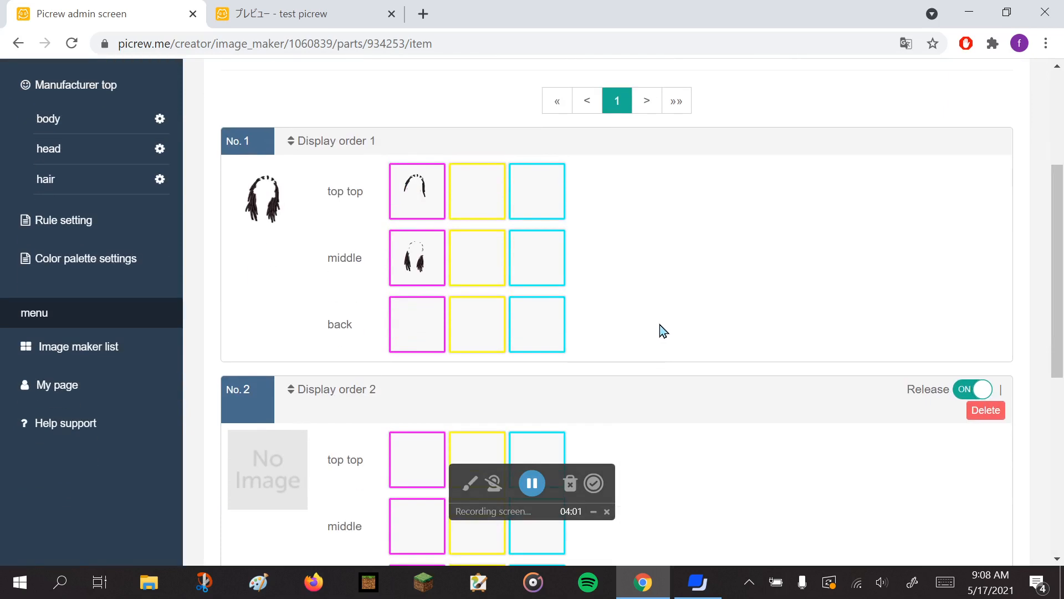
{"action": "left_click", "coordinate": [424, 340]}
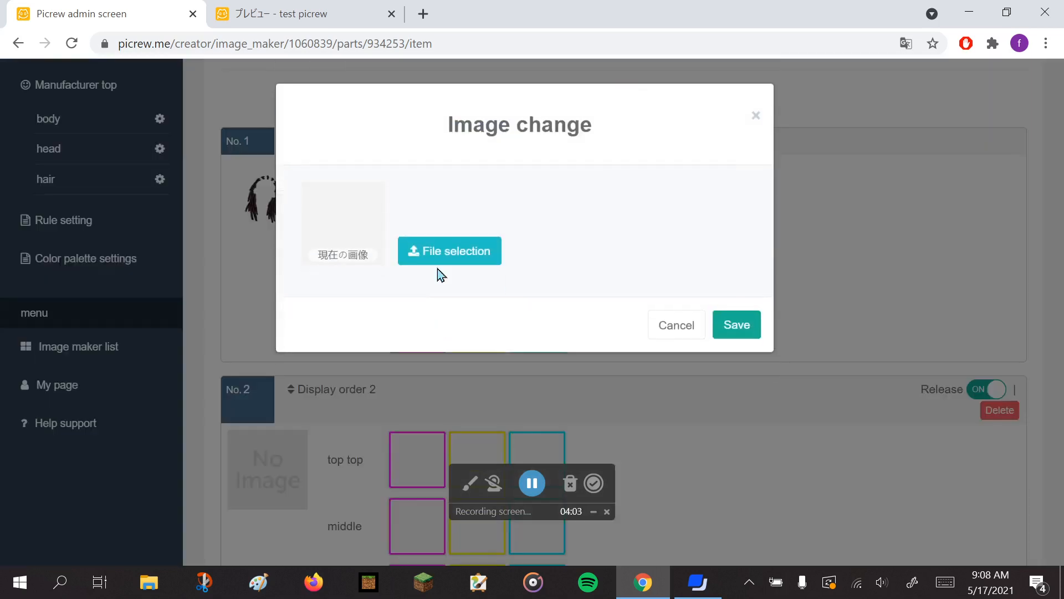
{"action": "left_click", "coordinate": [438, 252]}
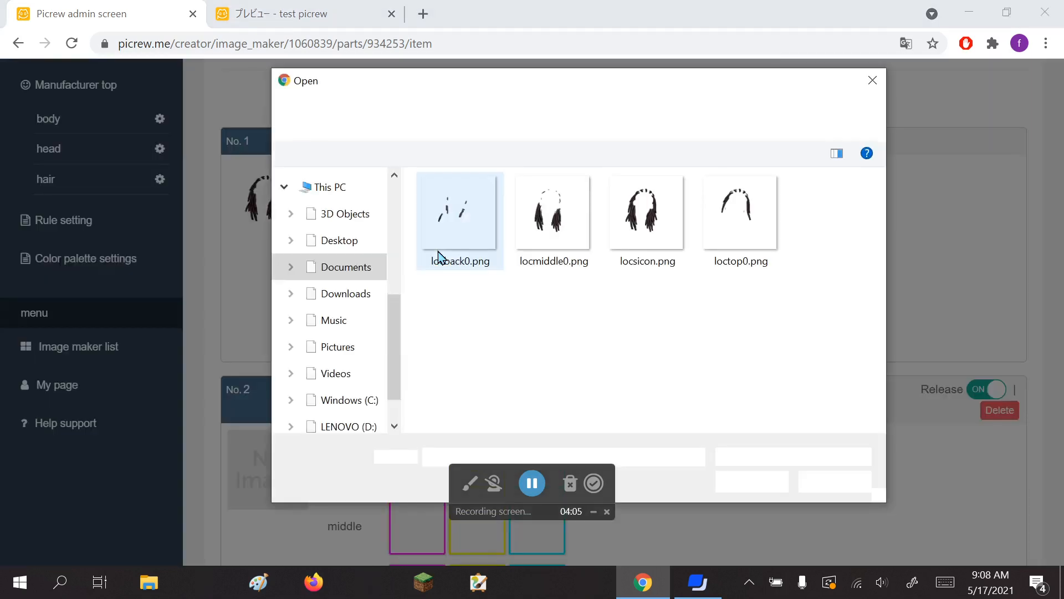
{"action": "double_click", "coordinate": [464, 218]}
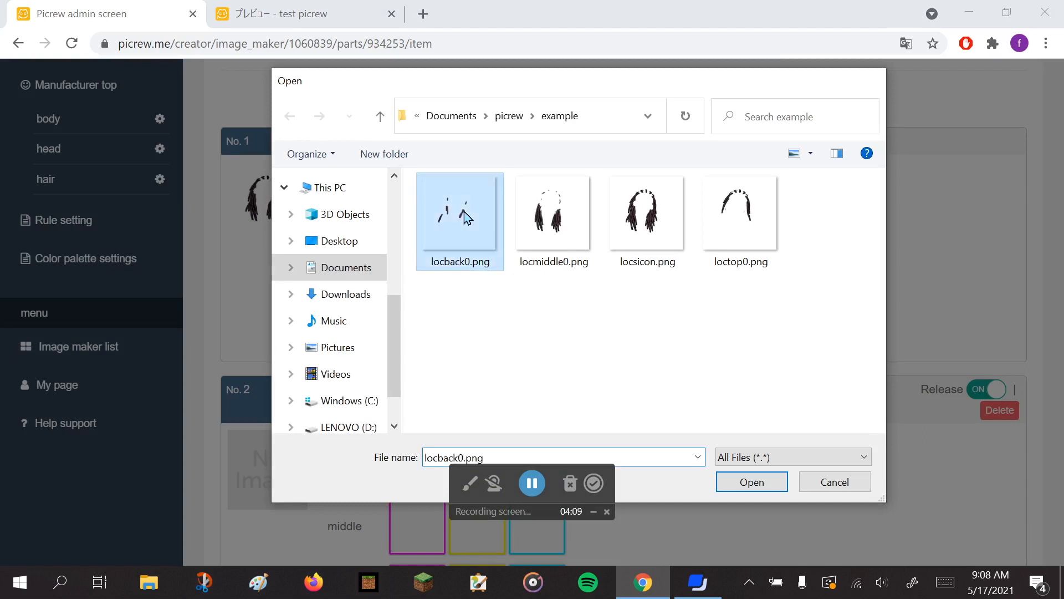
{"action": "left_click", "coordinate": [737, 326]}
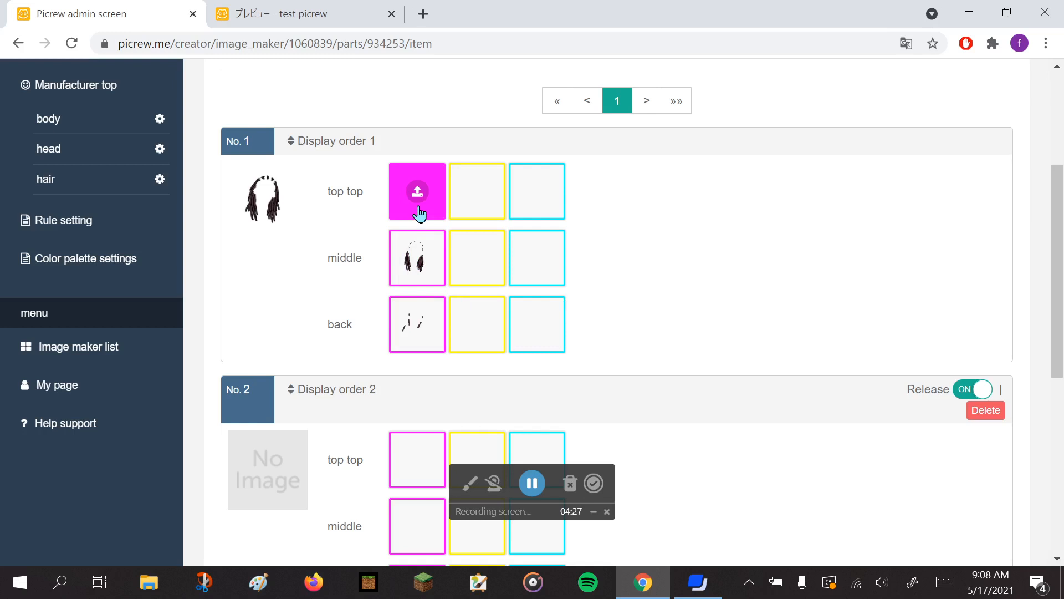
{"action": "left_click", "coordinate": [534, 483]}
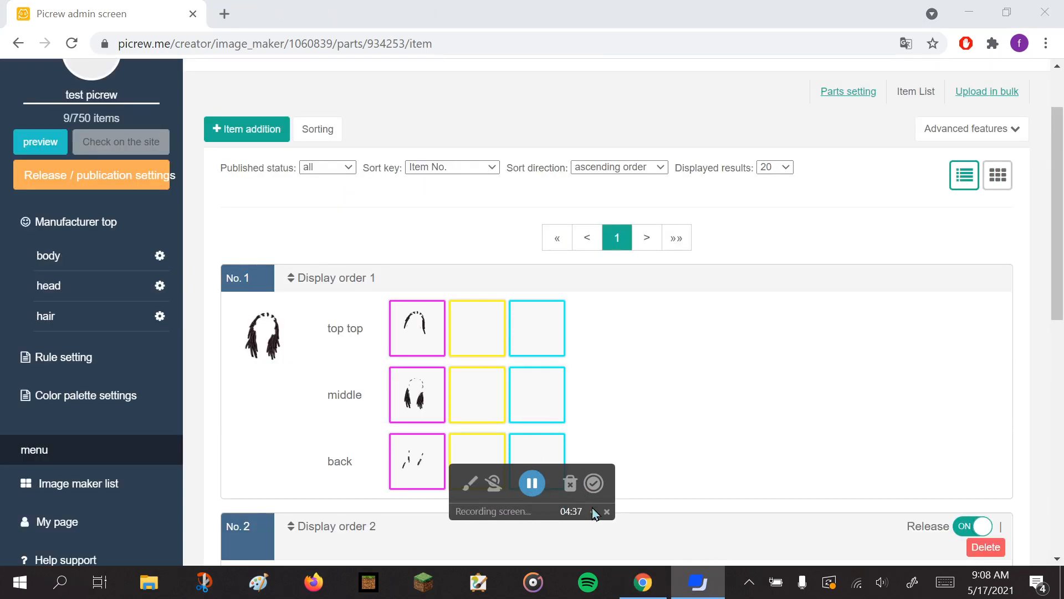
{"action": "left_click", "coordinate": [593, 510]}
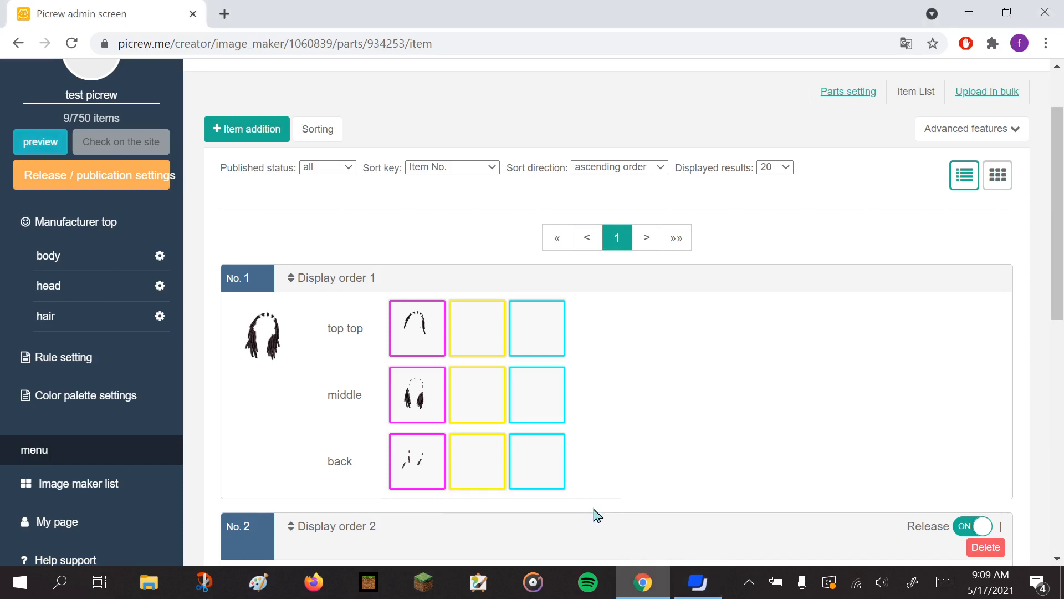
Open the image maker's preview to check how the layered hair sits around the head and body.
{"action": "scroll", "coordinate": [157, 289], "scroll_direction": "up", "scroll_amount": 3}
{"action": "left_click", "coordinate": [37, 222]}
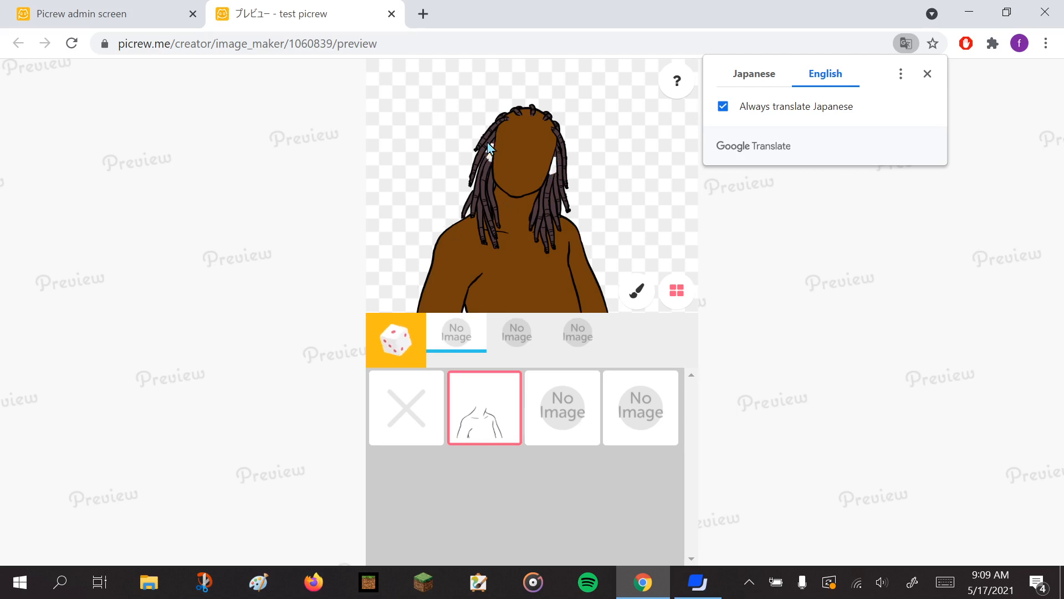
{"action": "left_click", "coordinate": [697, 582]}
{"action": "left_click", "coordinate": [540, 487]}
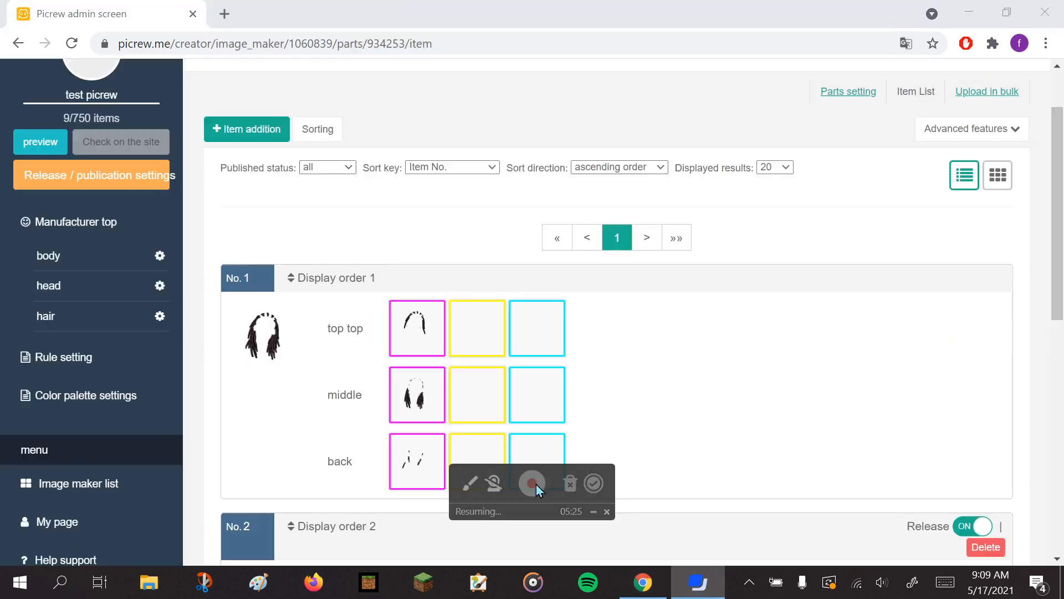